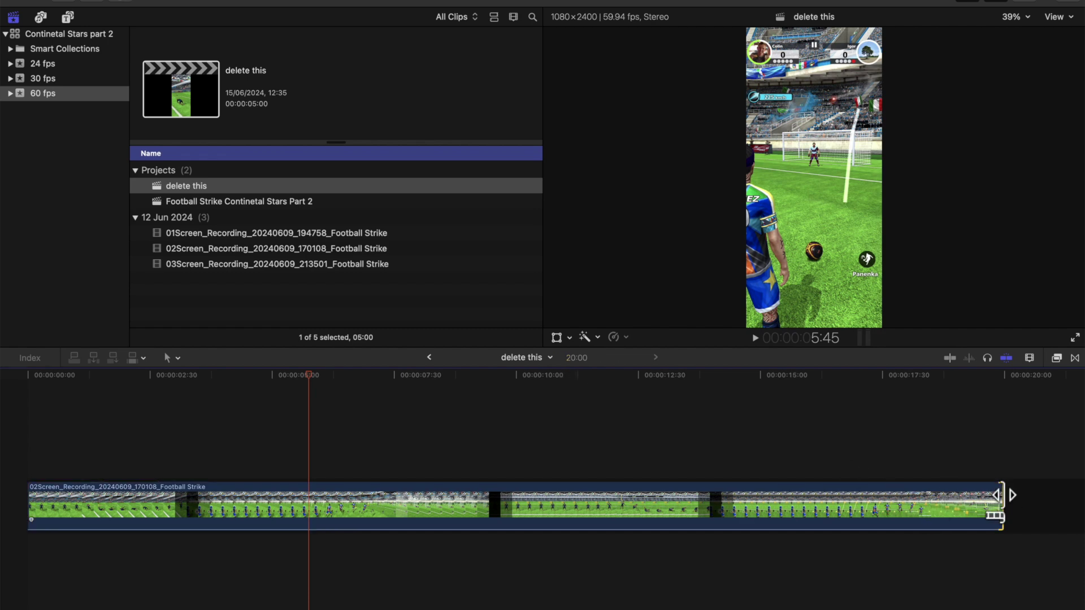
# - Trim the Football Strike clip's end so the project runs 18:40 instead of 20:00
pyautogui.moveTo(1003, 496)
pyautogui.mouseDown()
pyautogui.moveTo(165, 509)
pyautogui.moveTo(266, 513)
pyautogui.mouseUp()
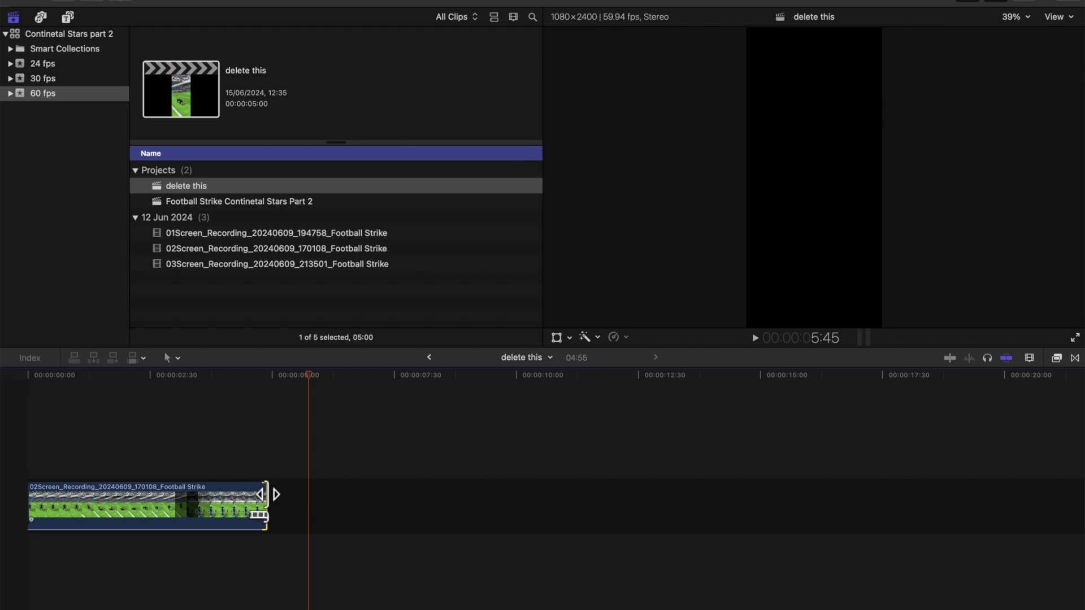
pyautogui.moveTo(267, 494); pyautogui.dragTo(936, 452)
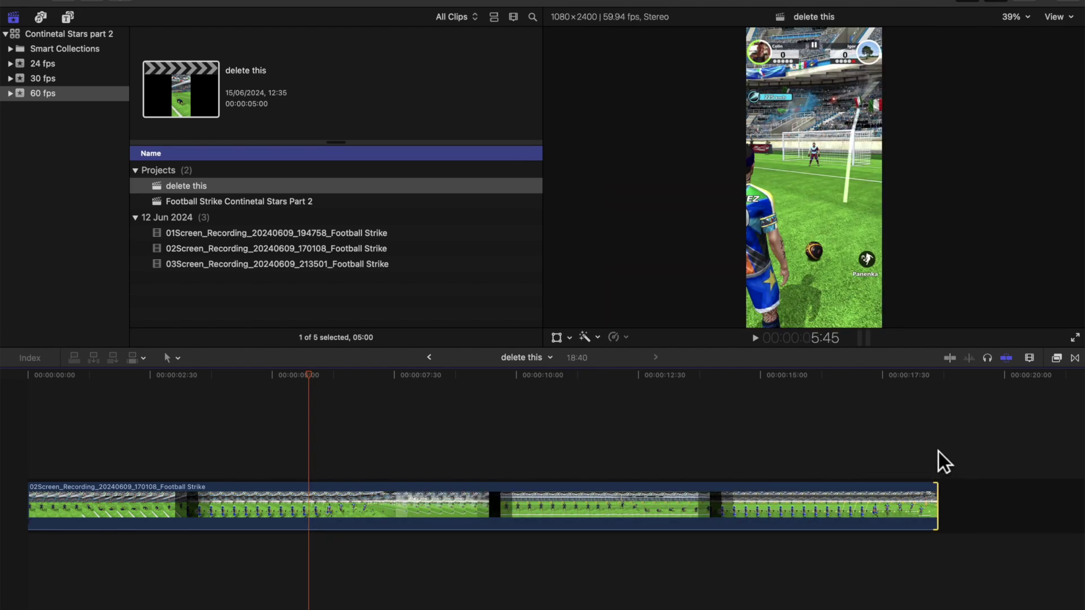
# - Set the Football Strike clip's duration to 5:00, then to 3:00, using Ctrl+D
pyautogui.click(555, 496)
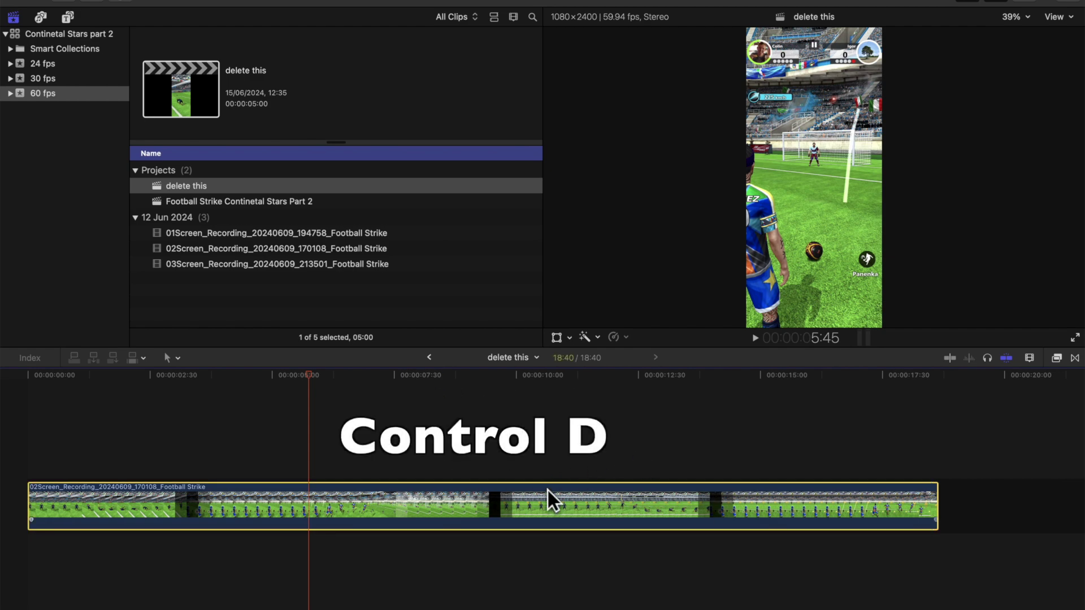
pyautogui.hotkey('ctrl', 'd')
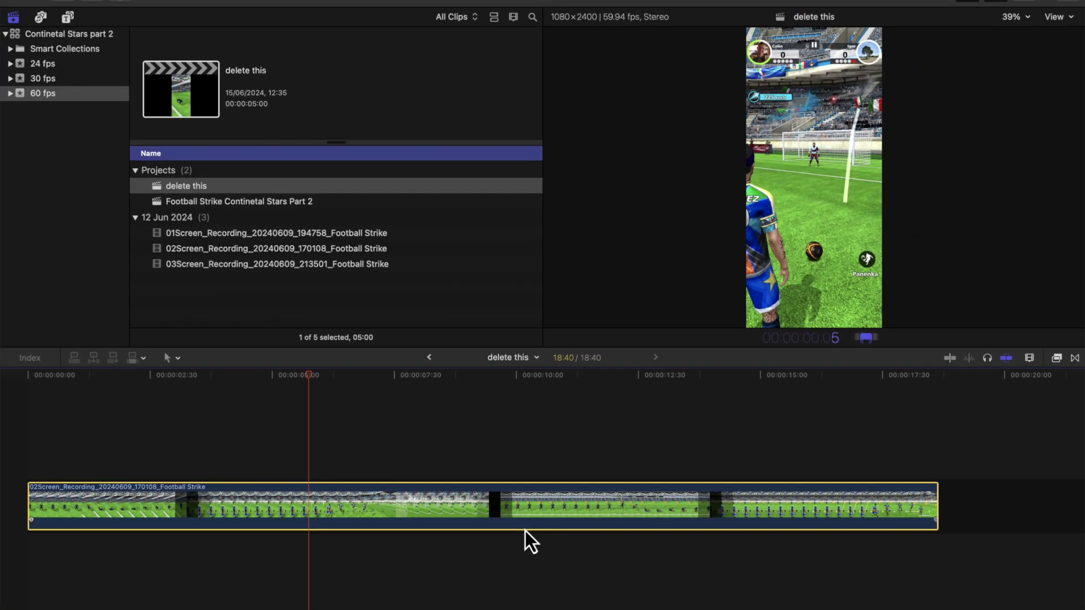
pyautogui.press('Delete')
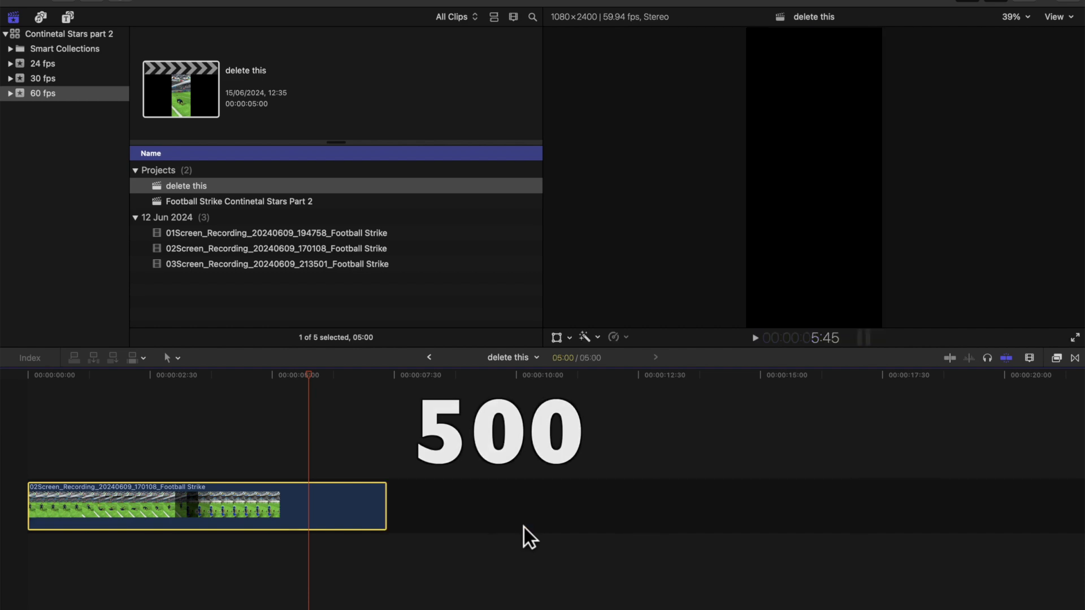
pyautogui.press('Return')
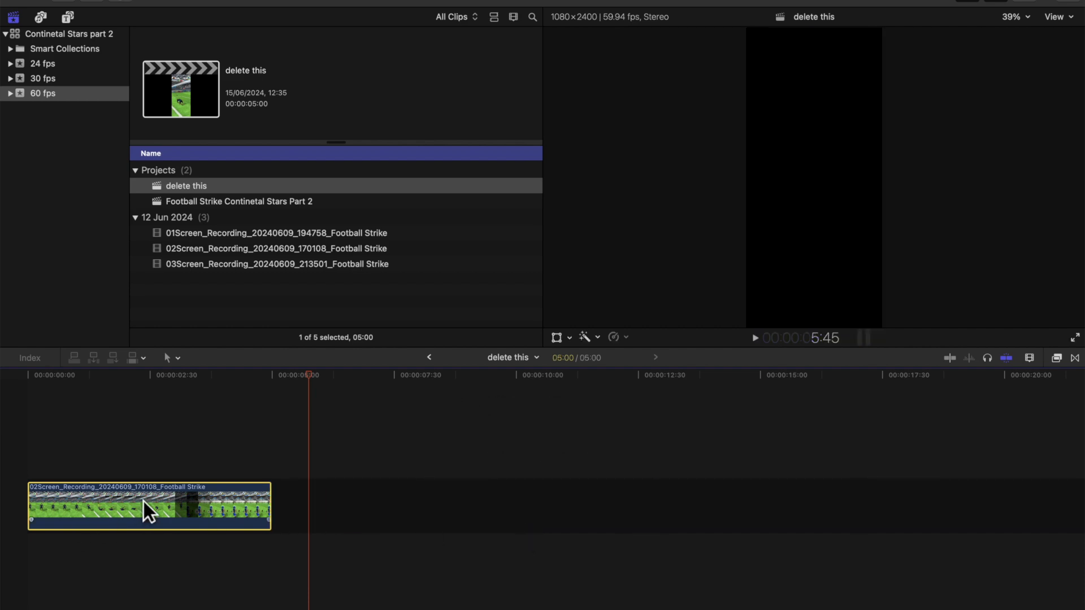
pyautogui.hotkey('ctrl', 'd')
pyautogui.write('3')
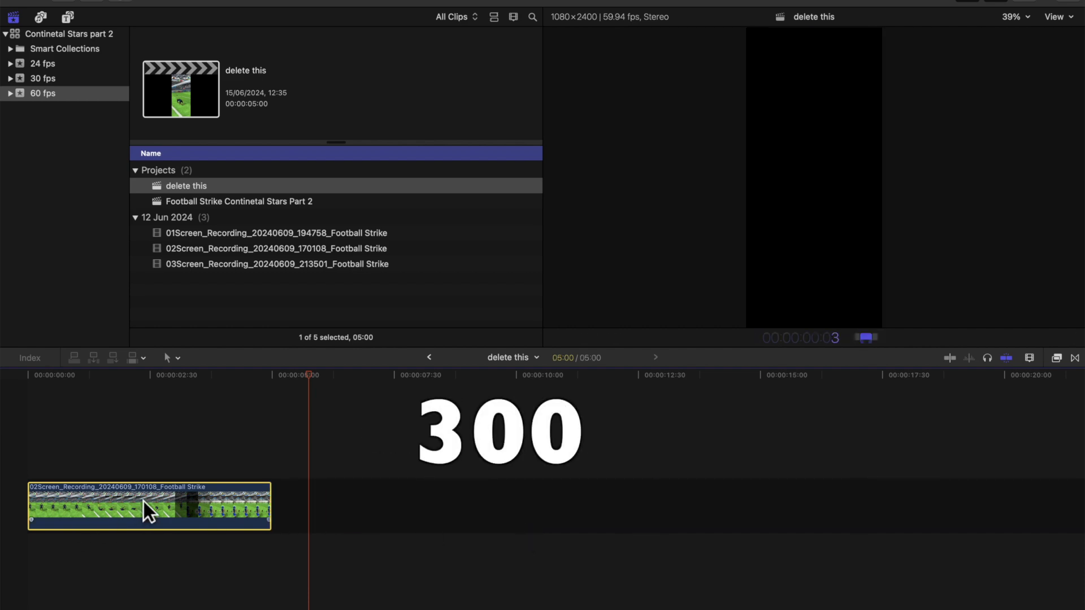
pyautogui.write(':00')
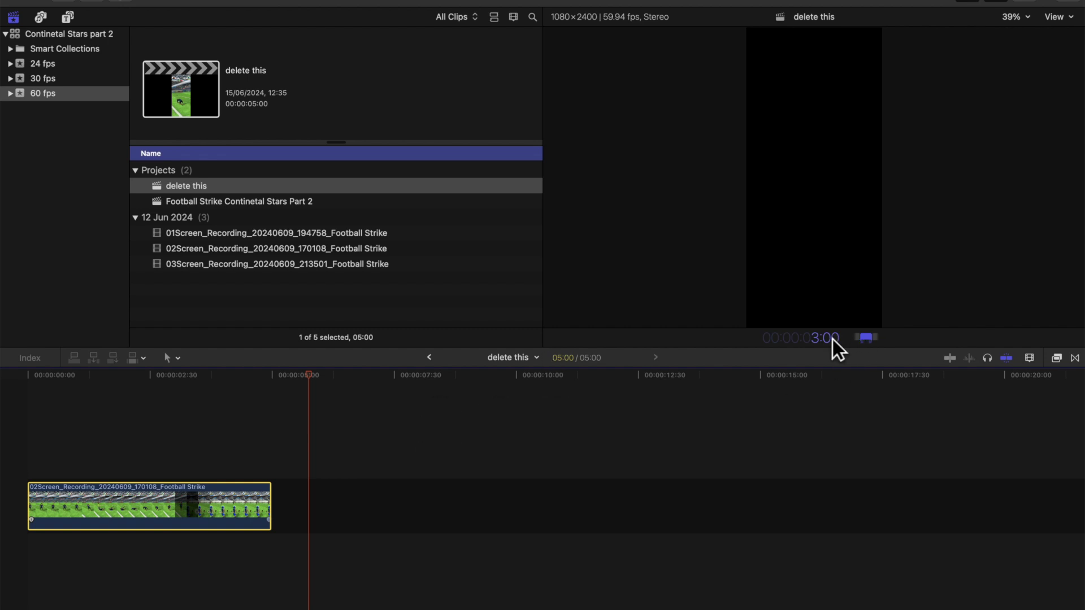
pyautogui.press('Return')
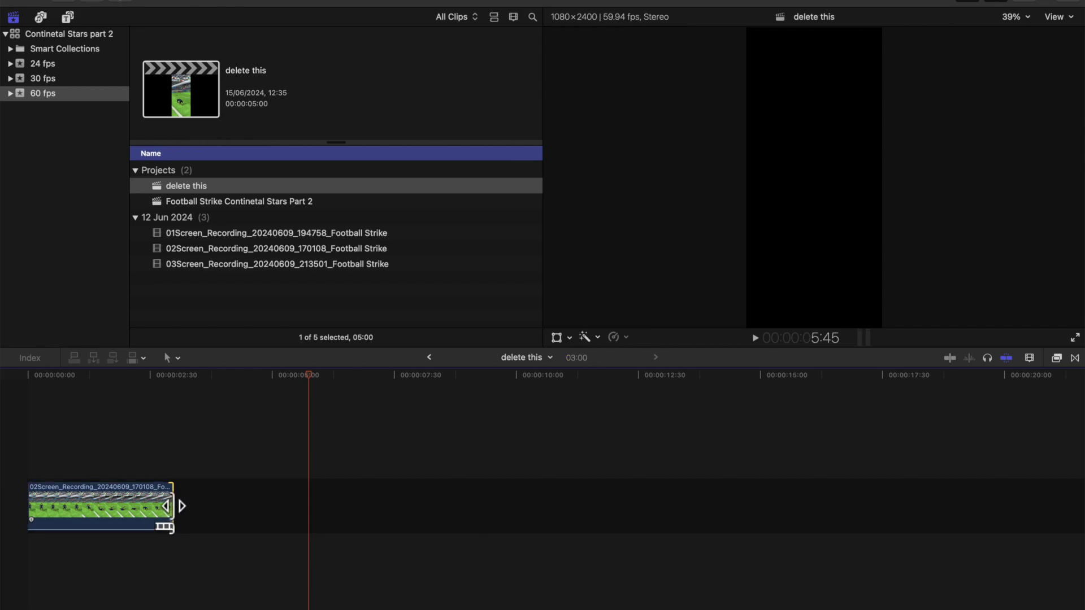
# - Extend the Football Strike clip back to its full 15:24, then set its duration to 1:00
pyautogui.moveTo(174, 506); pyautogui.dragTo(781, 472)
pyautogui.click(627, 507)
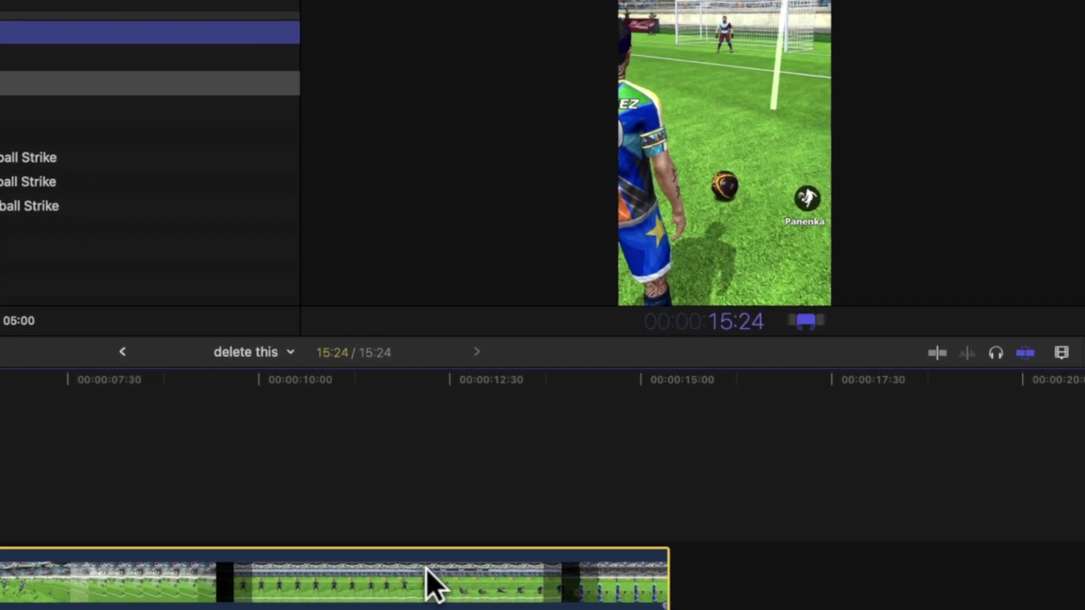
pyautogui.press('Delete')
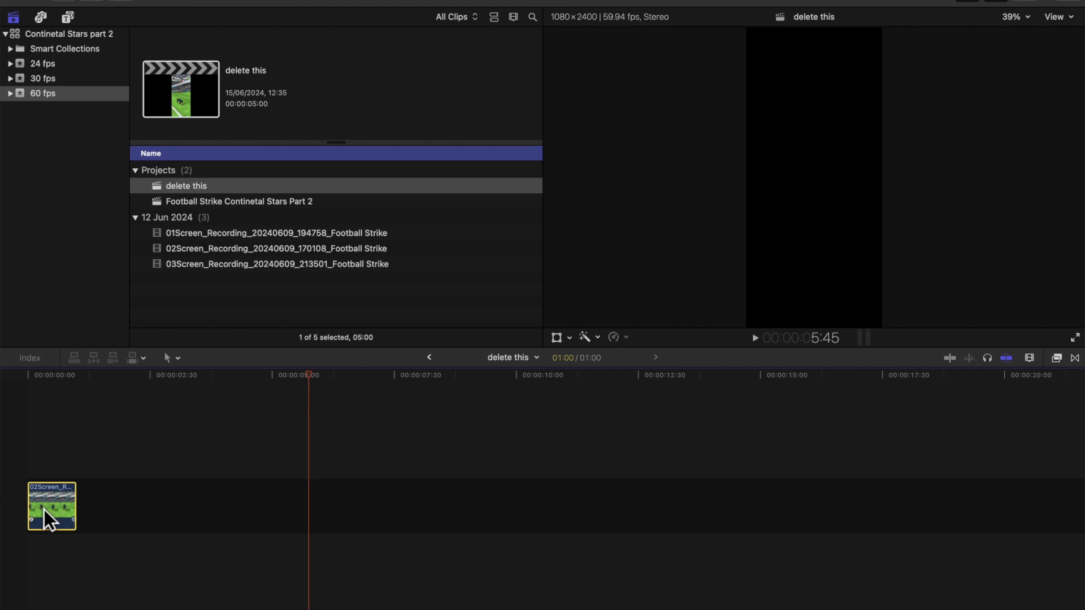
pyautogui.hotkey('ctrl', 'd')
pyautogui.write('00:')
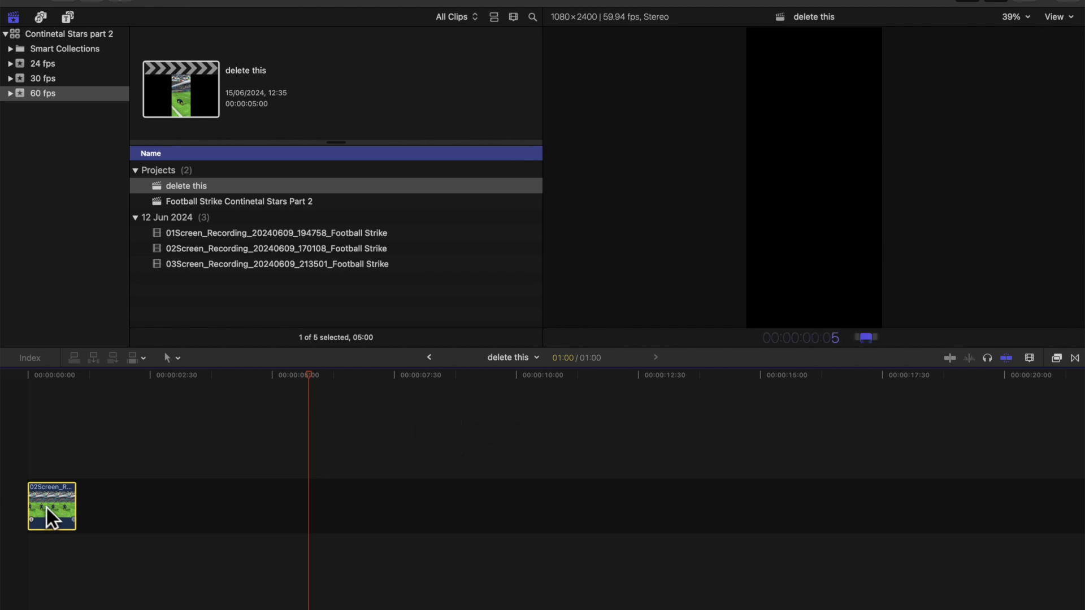
pyautogui.write('5')
# - Apply the five-frame duration, restore the 3:00 clip, set it to 30 frames, and fit the timeline
pyautogui.press('Return')
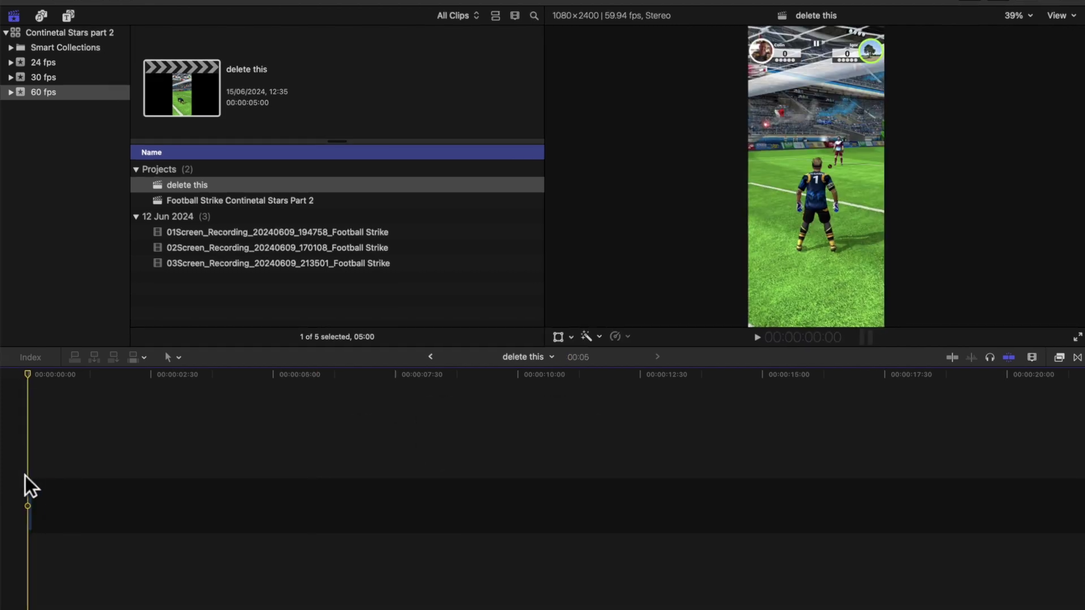
pyautogui.press('super+plus')
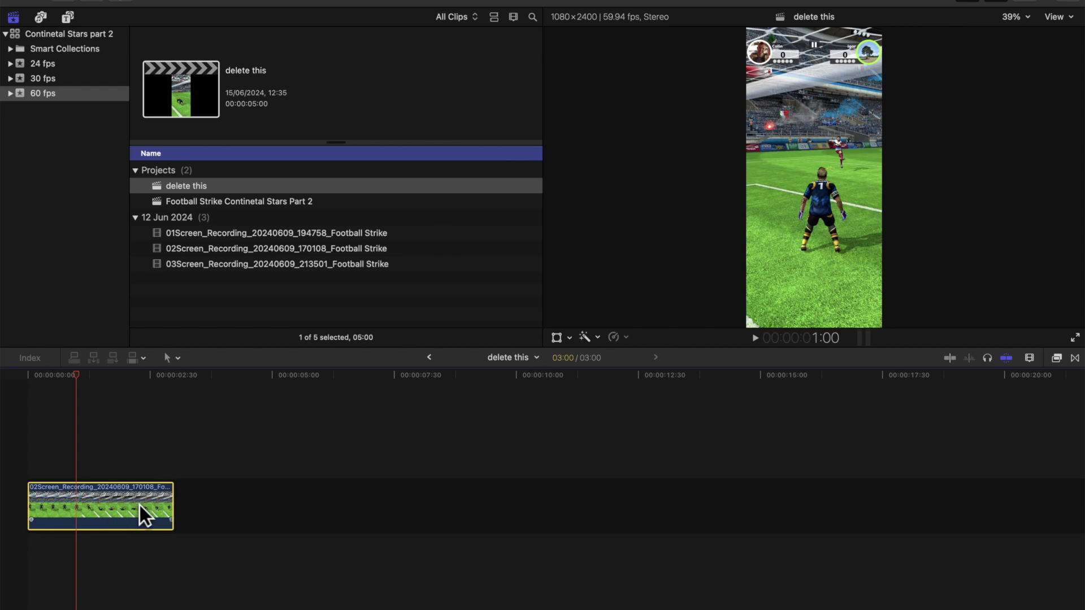
pyautogui.hotkey('ctrl', 'd')
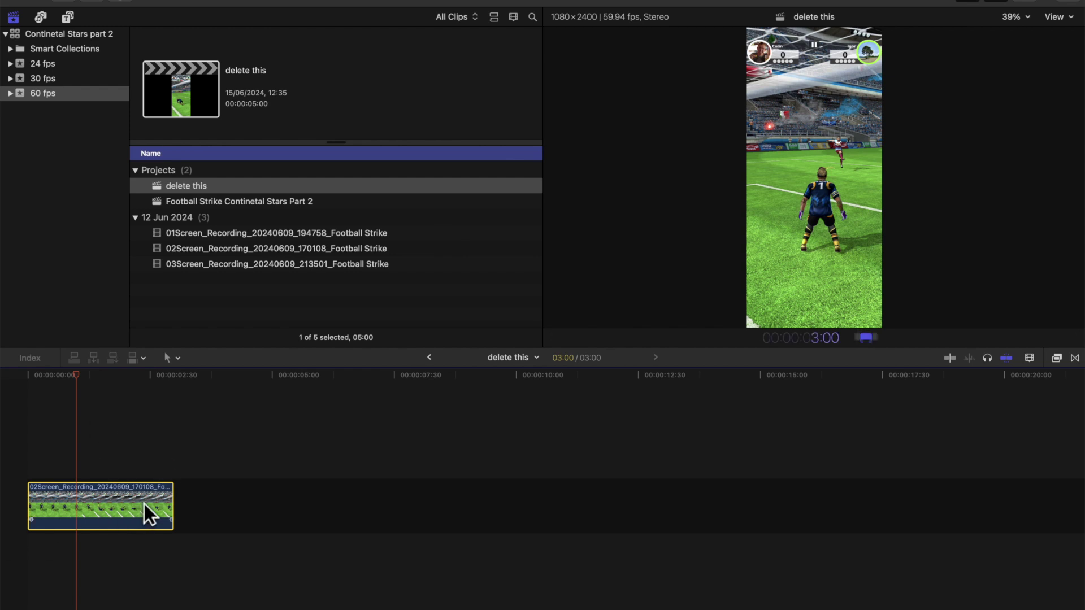
pyautogui.write('30')
pyautogui.press('Return')
pyautogui.hotkey('shift', 'z')
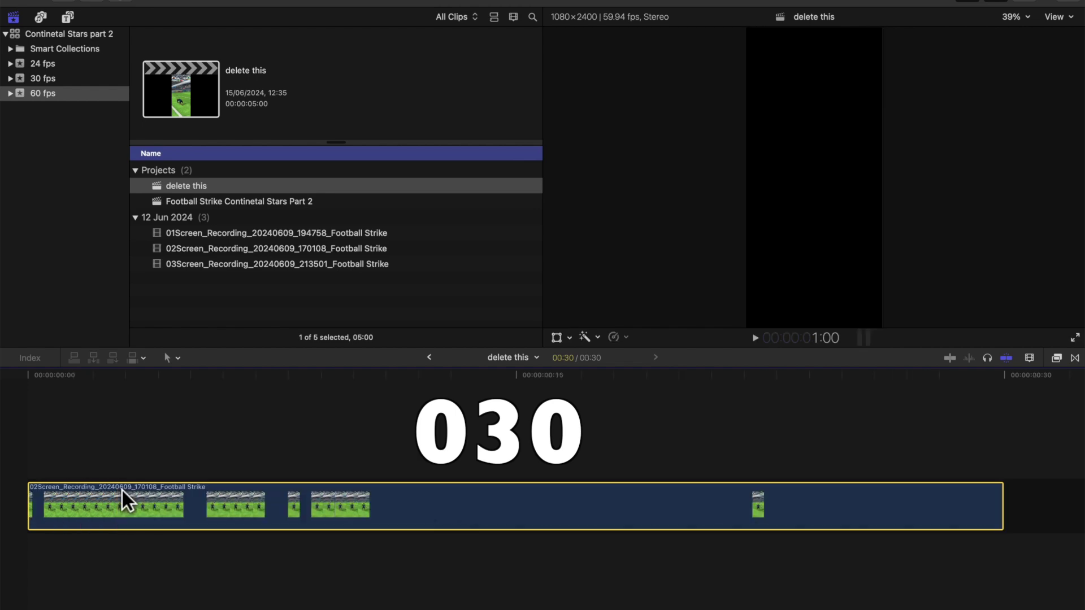